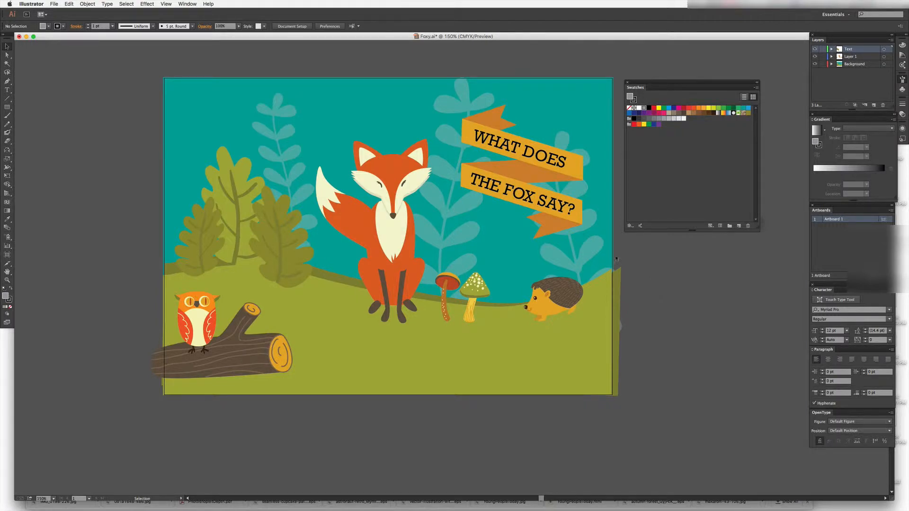
Set the document color mode to CMYK Color
{"action": "left_click", "coordinate": [55, 4]}
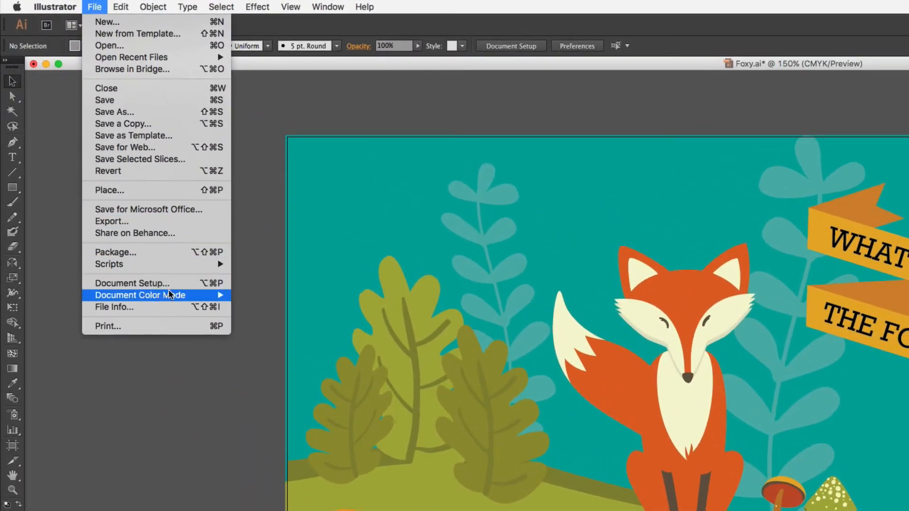
{"action": "mouse_move", "coordinate": [172, 295]}
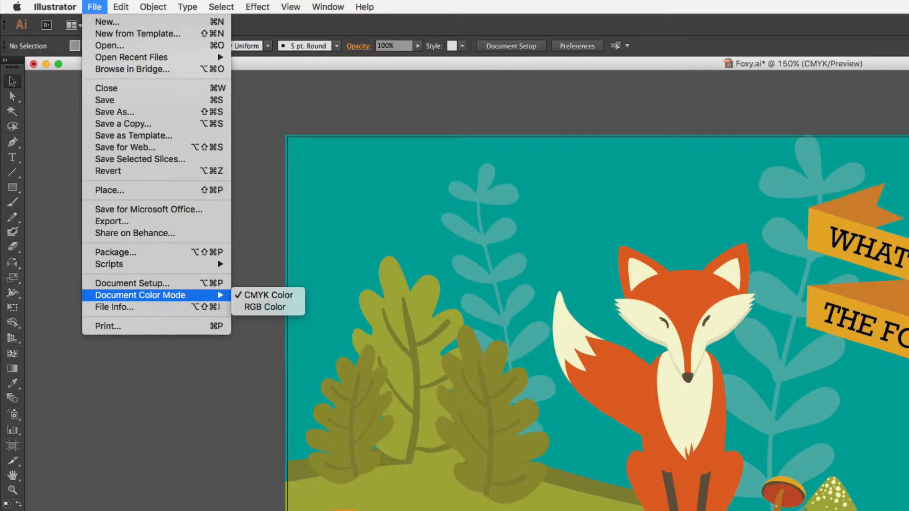
{"action": "left_click", "coordinate": [268, 296]}
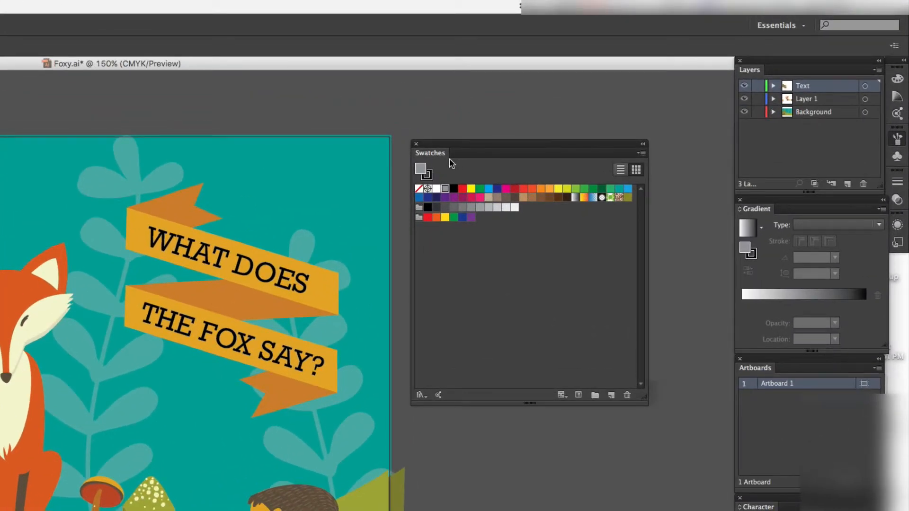
Start a new swatch with the Process Color type and the CMYK color mode
{"action": "left_click", "coordinate": [11, 5]}
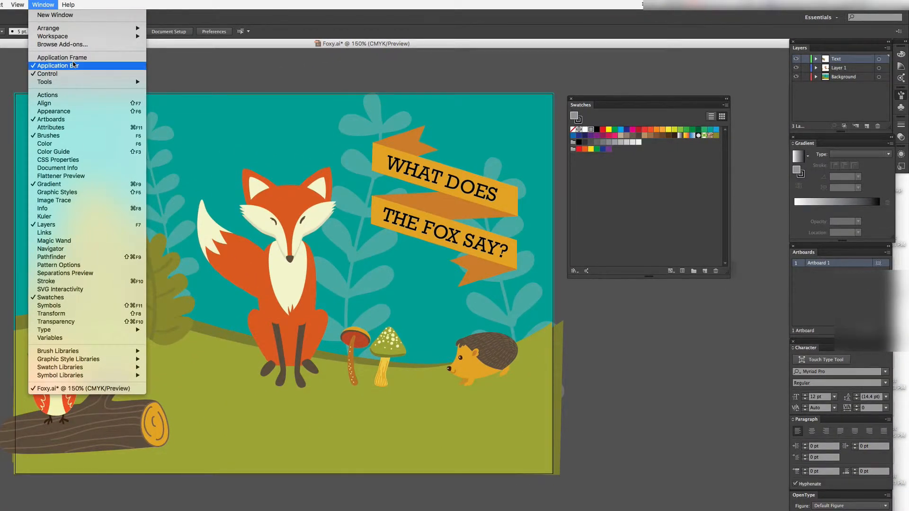
{"action": "left_click", "coordinate": [81, 298]}
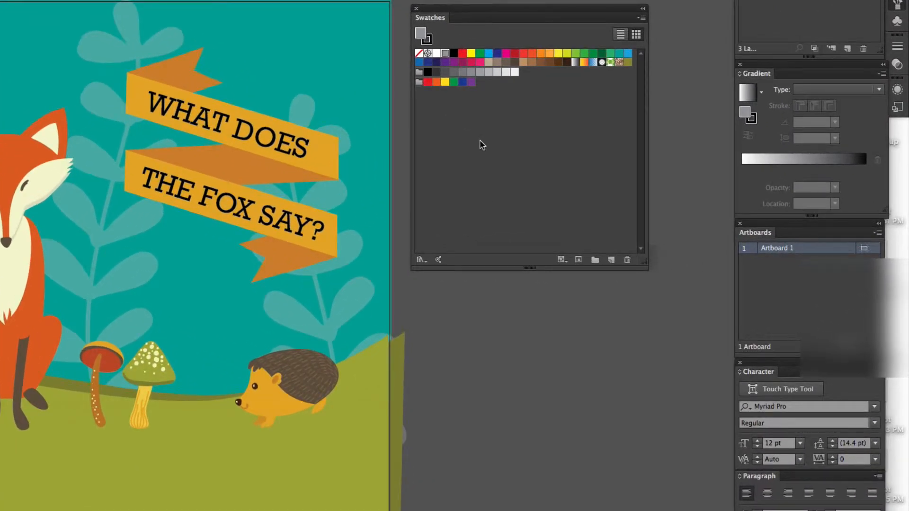
{"action": "left_click", "coordinate": [642, 18]}
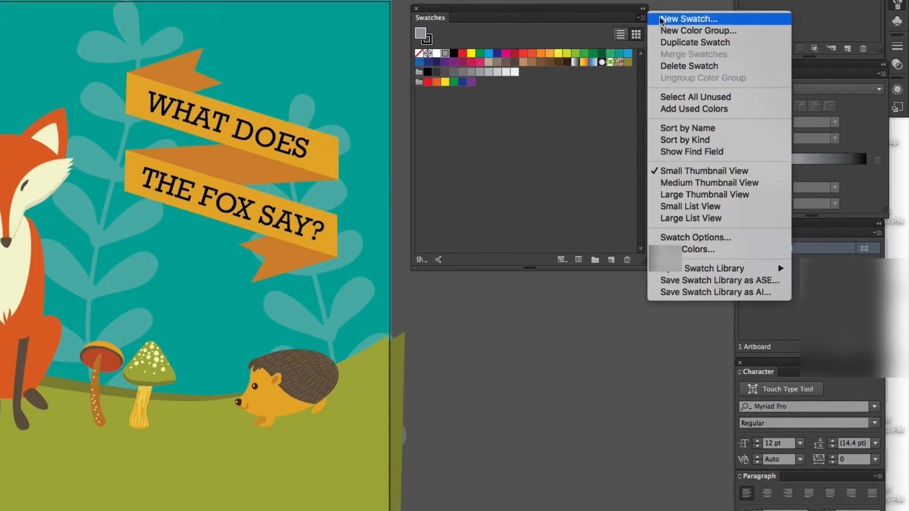
{"action": "left_click", "coordinate": [673, 21]}
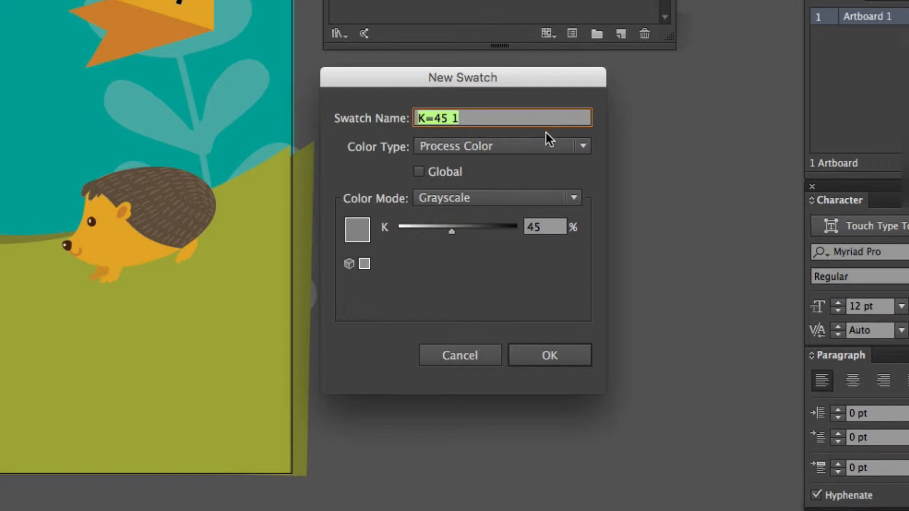
{"action": "left_click", "coordinate": [468, 146]}
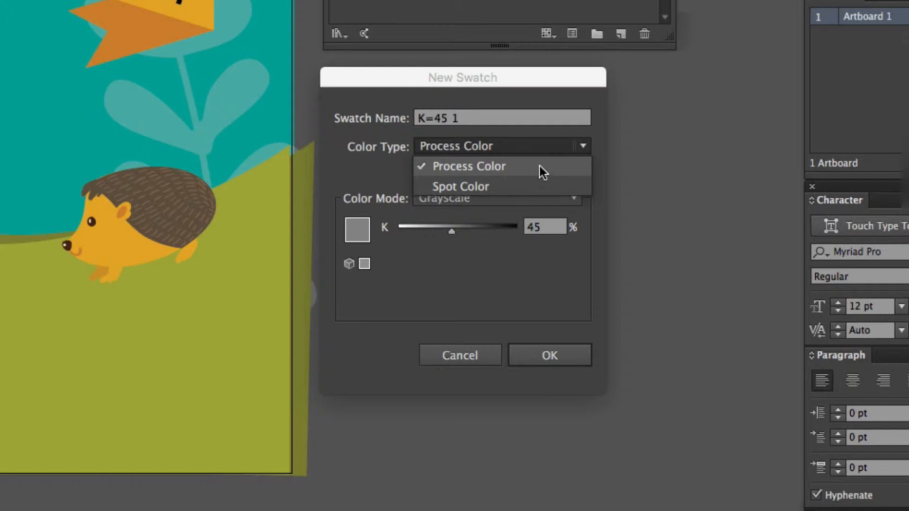
{"action": "left_click", "coordinate": [560, 129]}
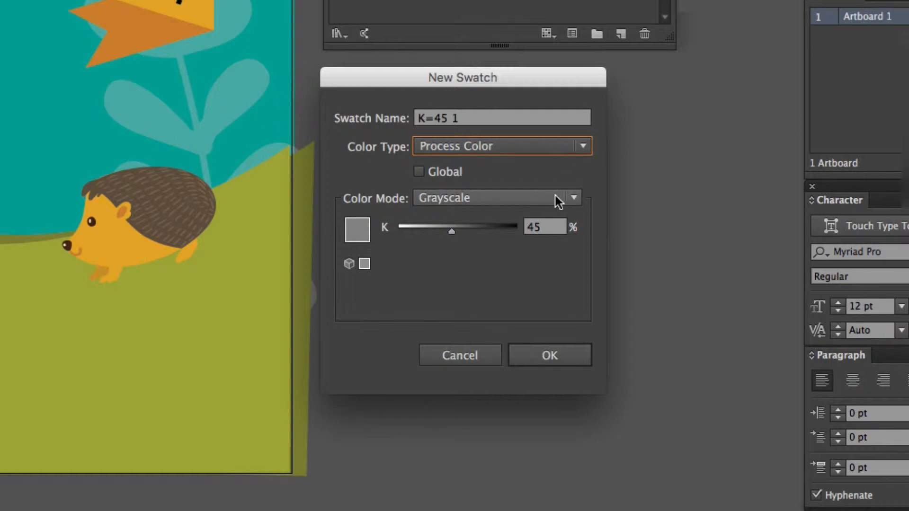
{"action": "left_click", "coordinate": [572, 197]}
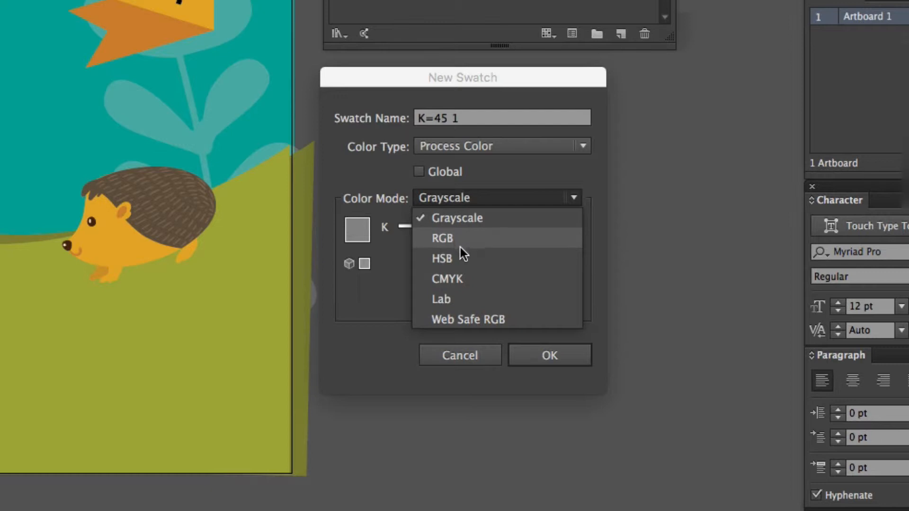
{"action": "left_click", "coordinate": [462, 277]}
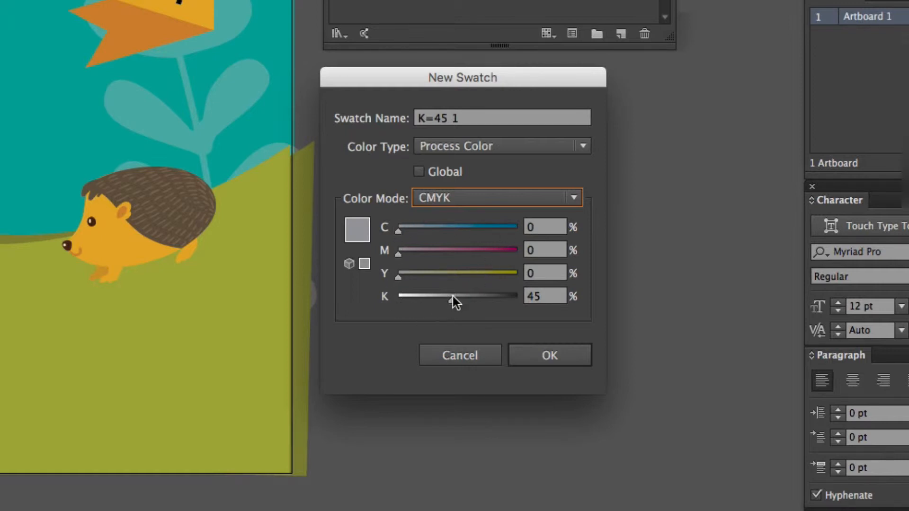
Set the new swatch's values to C 45, M 30 and Y 10 percent
{"action": "left_click", "coordinate": [539, 229]}
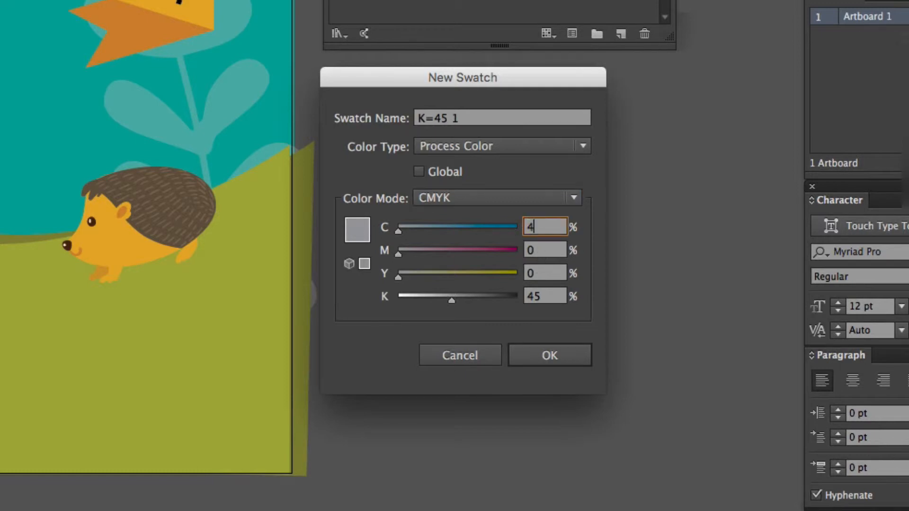
{"action": "left_click", "coordinate": [525, 252]}
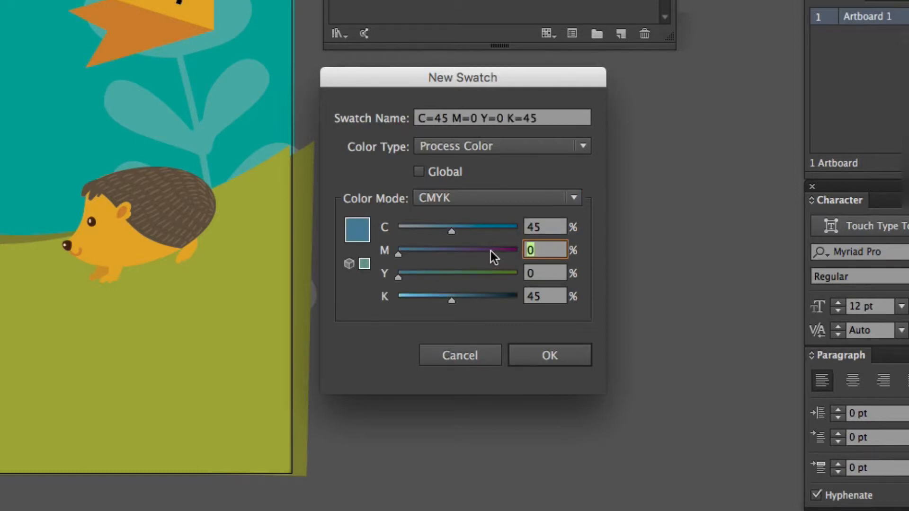
{"action": "type", "text": "3"}
{"action": "left_click", "coordinate": [545, 275]}
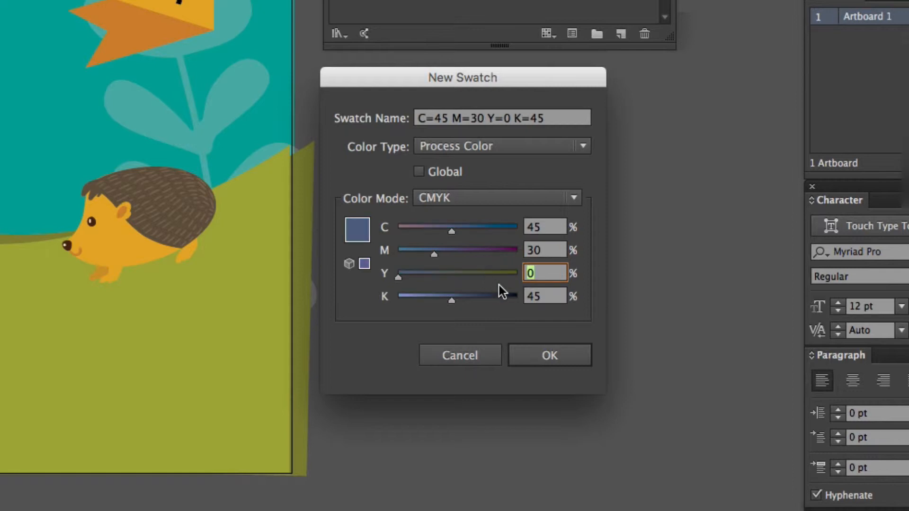
{"action": "type", "text": "10"}
{"action": "left_click", "coordinate": [541, 295]}
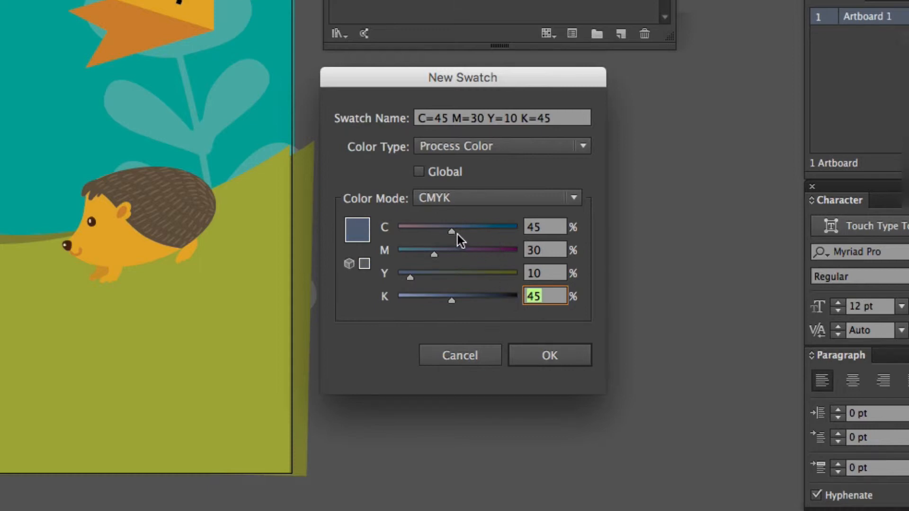
Adjust the new swatch's cyan to 69% and magenta to 11%, and save the swatch
{"action": "left_click_drag", "start_coordinate": [452, 232], "coordinate": [482, 235]}
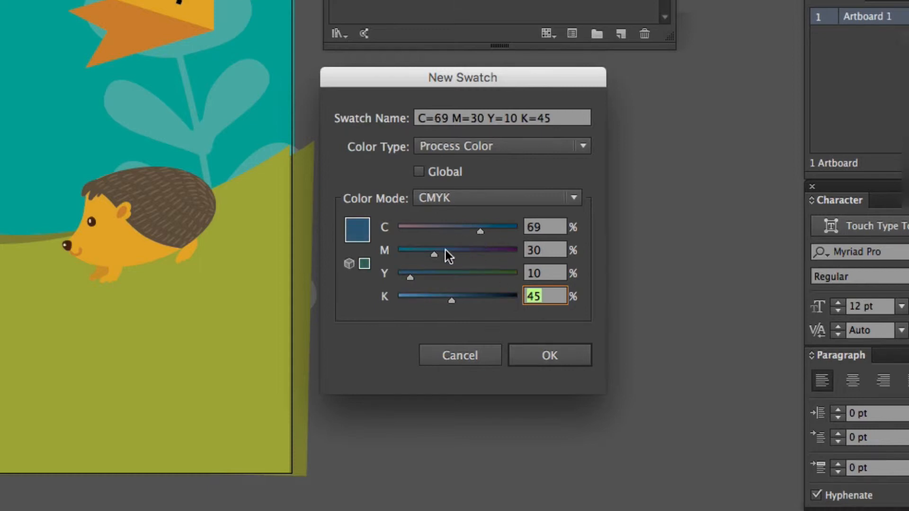
{"action": "left_click_drag", "start_coordinate": [433, 257], "coordinate": [411, 257]}
{"action": "left_click", "coordinate": [536, 223]}
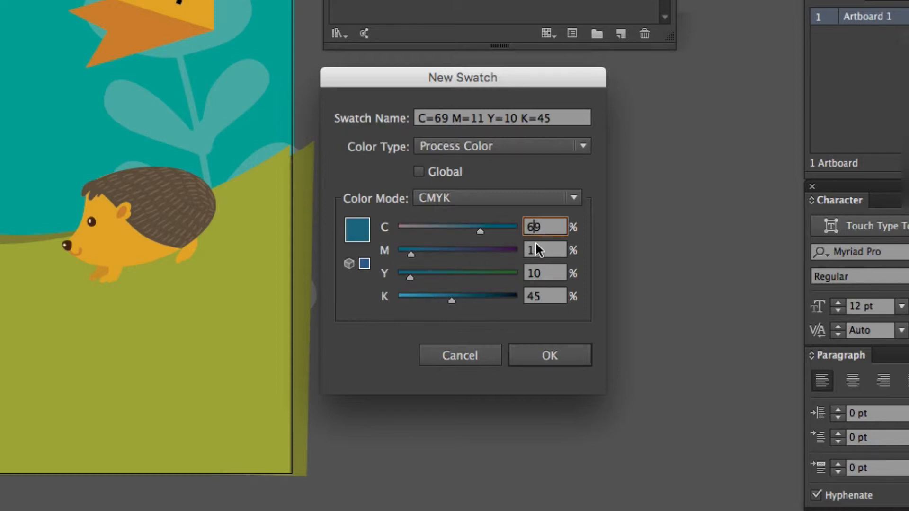
{"action": "left_click", "coordinate": [535, 242]}
{"action": "left_click", "coordinate": [541, 276]}
{"action": "left_click", "coordinate": [542, 296]}
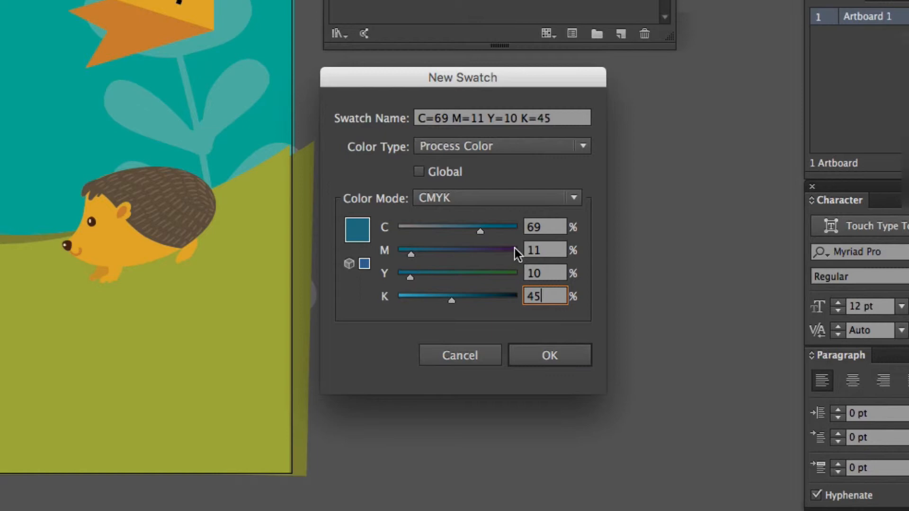
{"action": "left_click", "coordinate": [557, 355]}
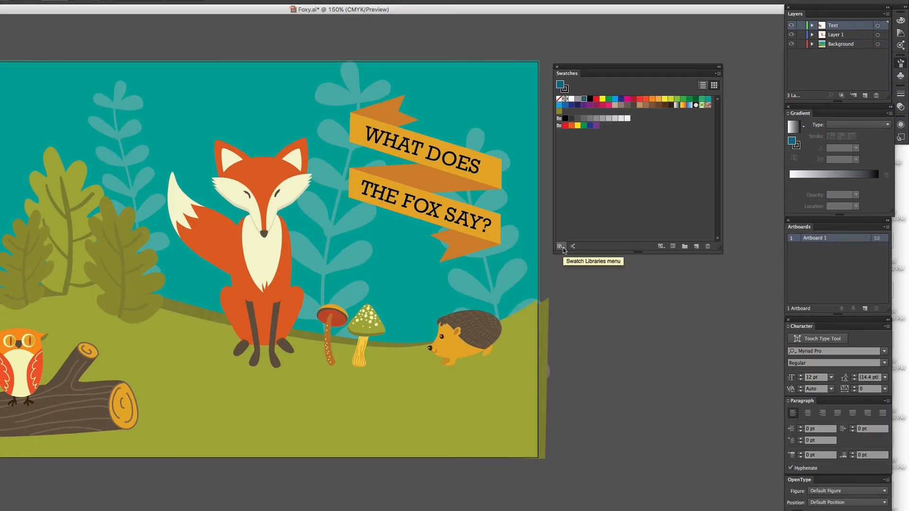
Open the PANTONE+ Solid Coated color book, place it beneath the Swatches panel and enlarge it
{"action": "left_click", "coordinate": [563, 250]}
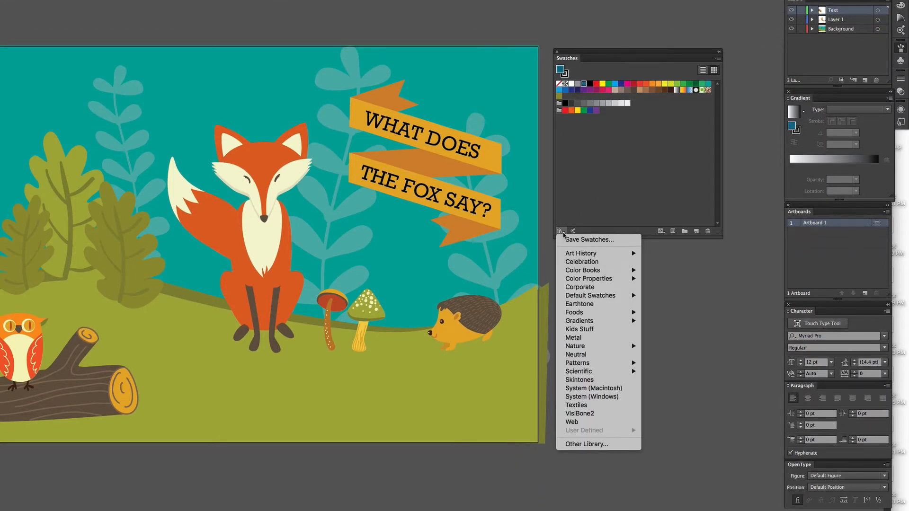
{"action": "mouse_move", "coordinate": [573, 271]}
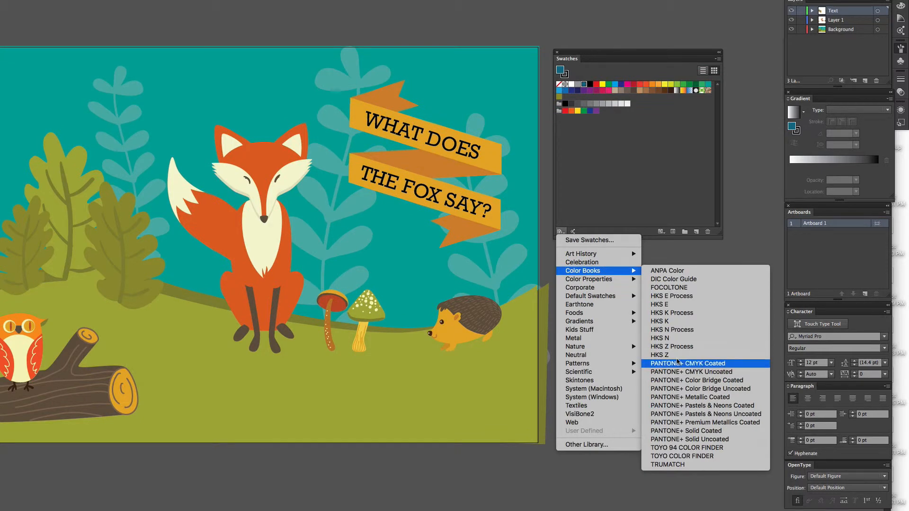
{"action": "left_click", "coordinate": [689, 431]}
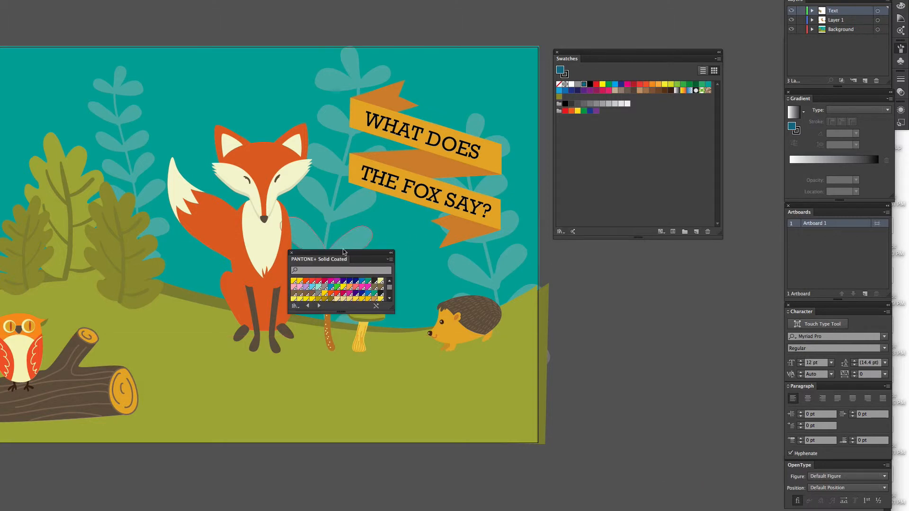
{"action": "left_click_drag", "start_coordinate": [354, 254], "coordinate": [625, 256]}
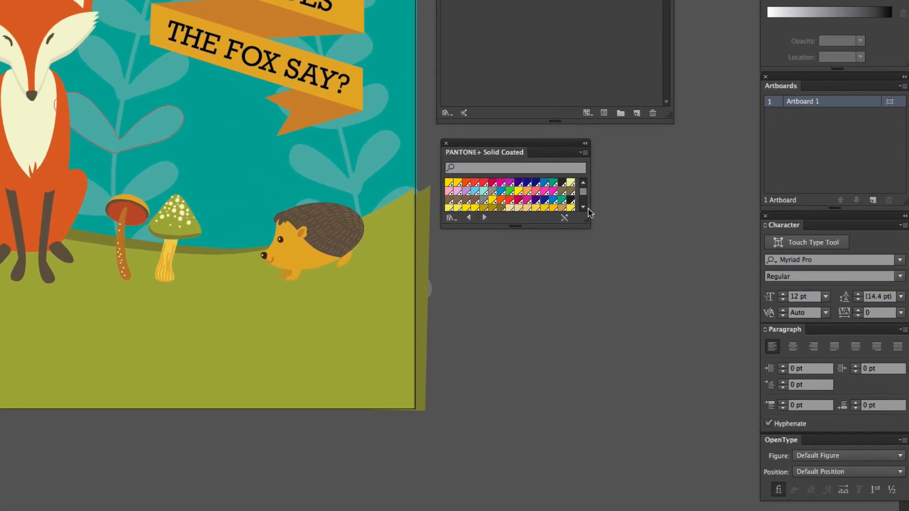
{"action": "left_click_drag", "start_coordinate": [588, 226], "coordinate": [624, 440]}
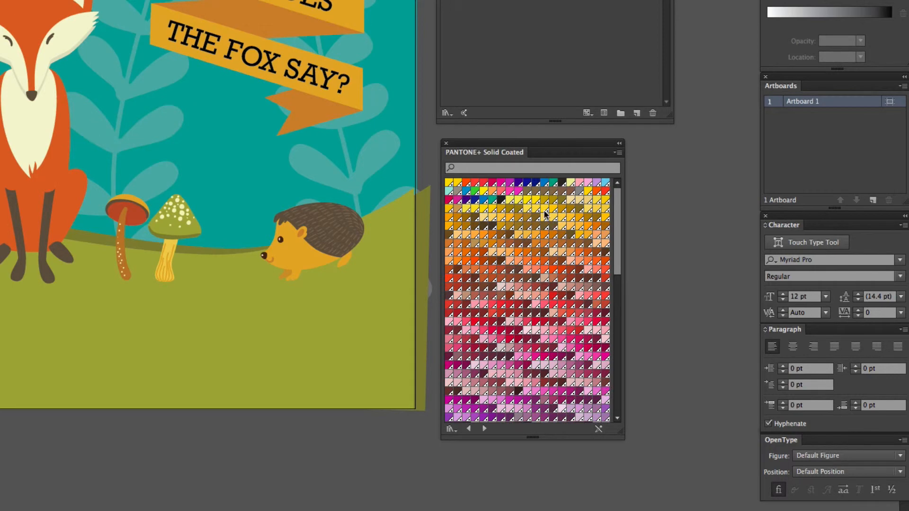
Find color 267 in the PANTONE+ Solid Coated book and add it to the document's swatches
{"action": "left_click", "coordinate": [473, 168]}
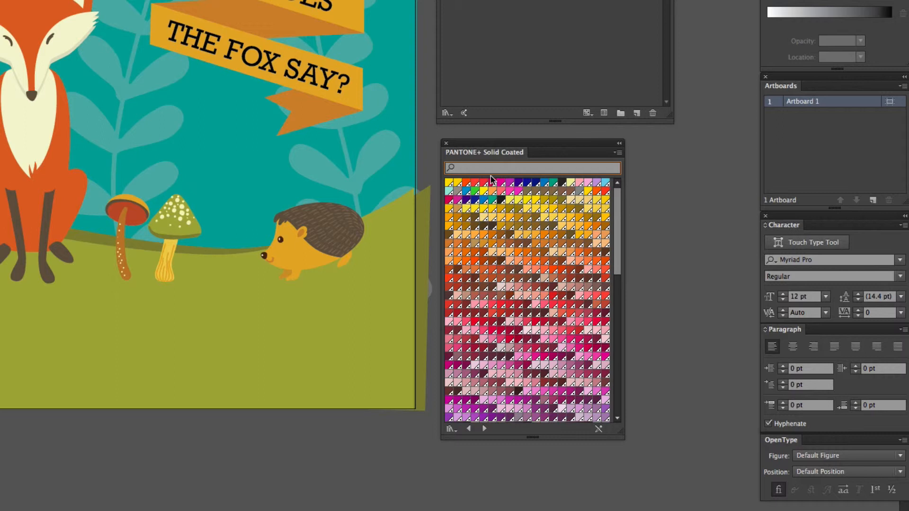
{"action": "type", "text": "267"}
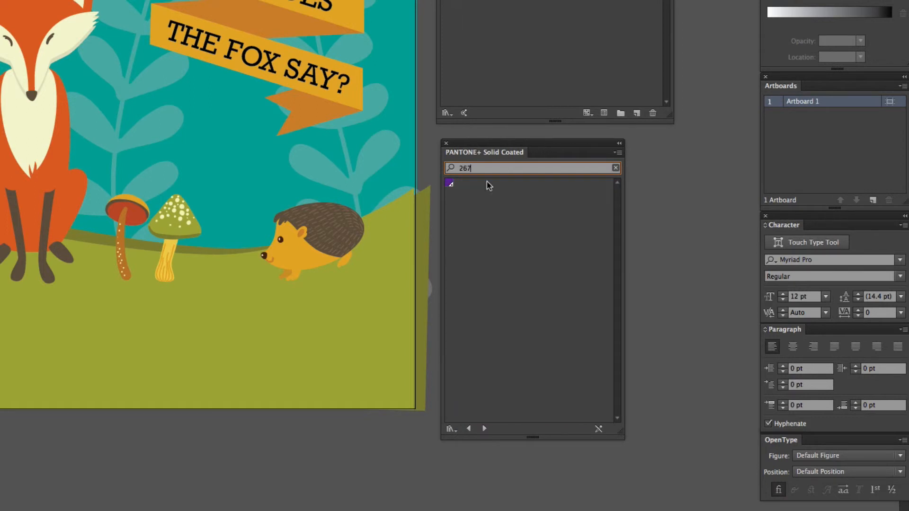
{"action": "left_click", "coordinate": [449, 183]}
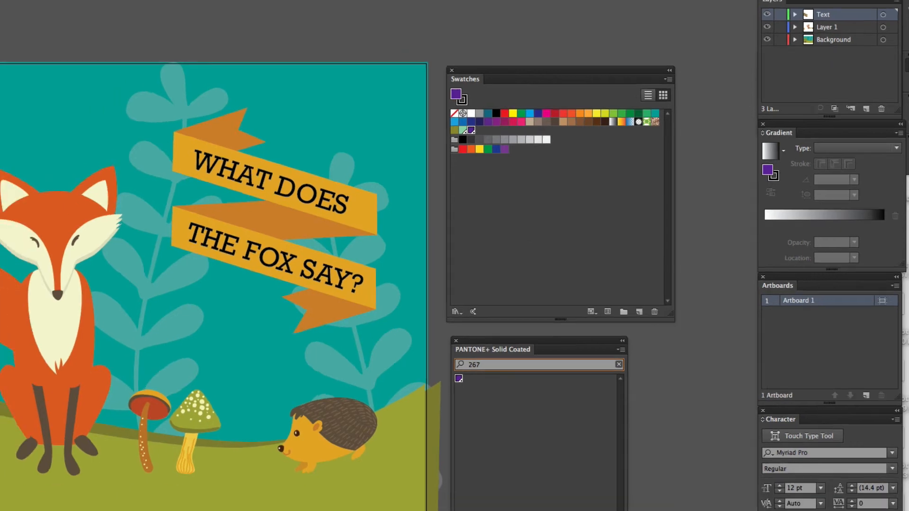
Check which color mode the document uses
{"action": "left_click", "coordinate": [54, 5]}
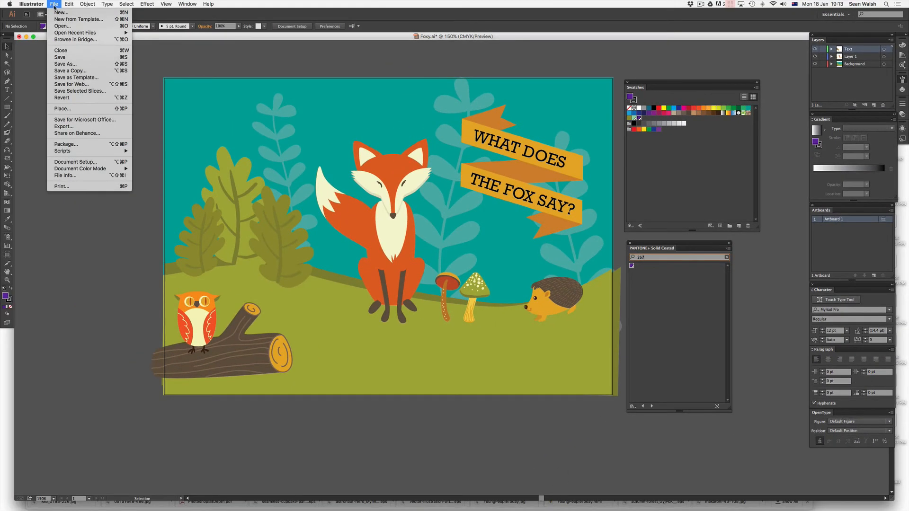
{"action": "mouse_move", "coordinate": [100, 171]}
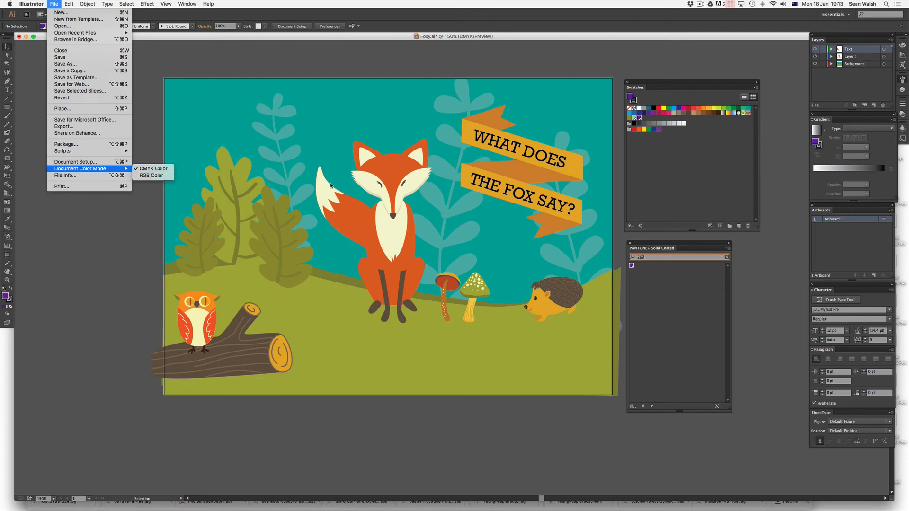
{"action": "left_click", "coordinate": [664, 180]}
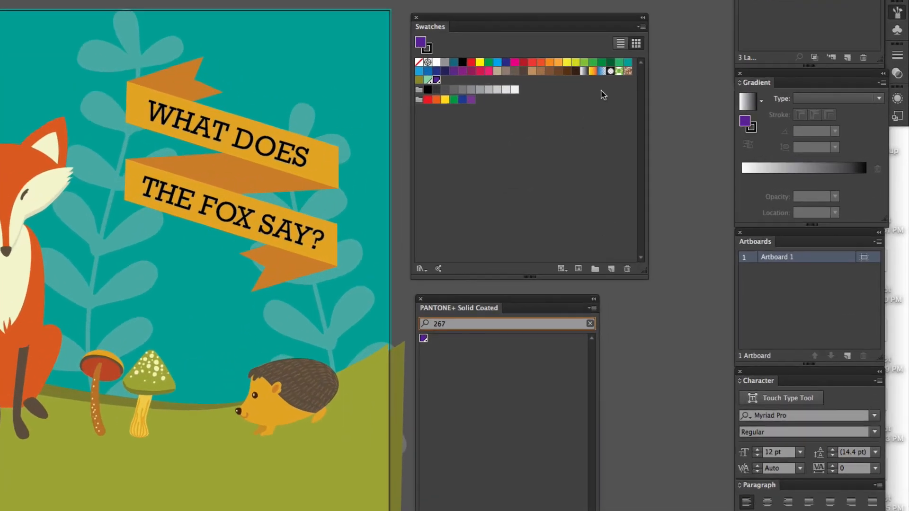
Start a new swatch from the PANTONE 267 C color and switch its color mode to CMYK
{"action": "left_click", "coordinate": [642, 27]}
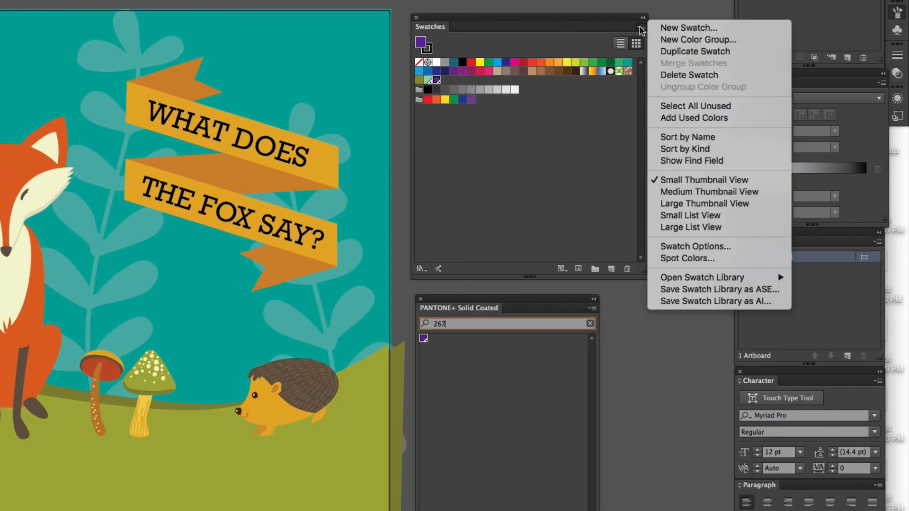
{"action": "left_click", "coordinate": [669, 28]}
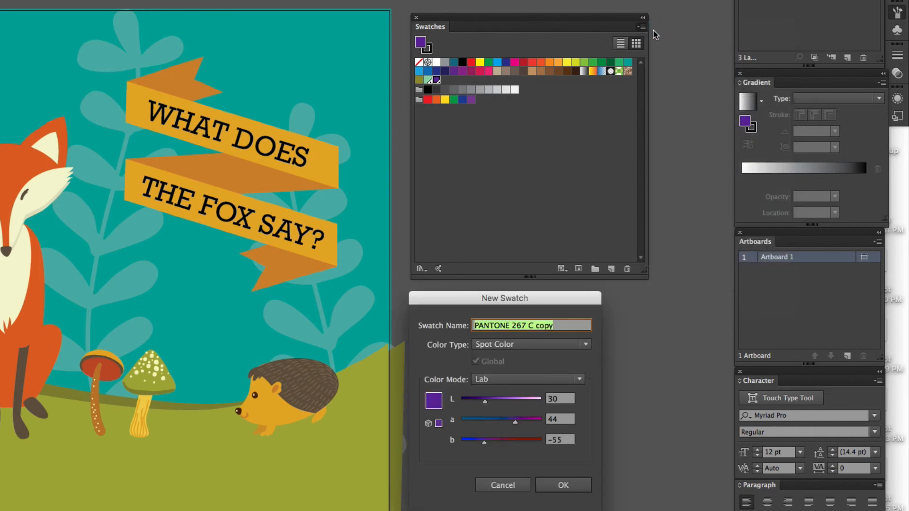
{"action": "left_click", "coordinate": [501, 381]}
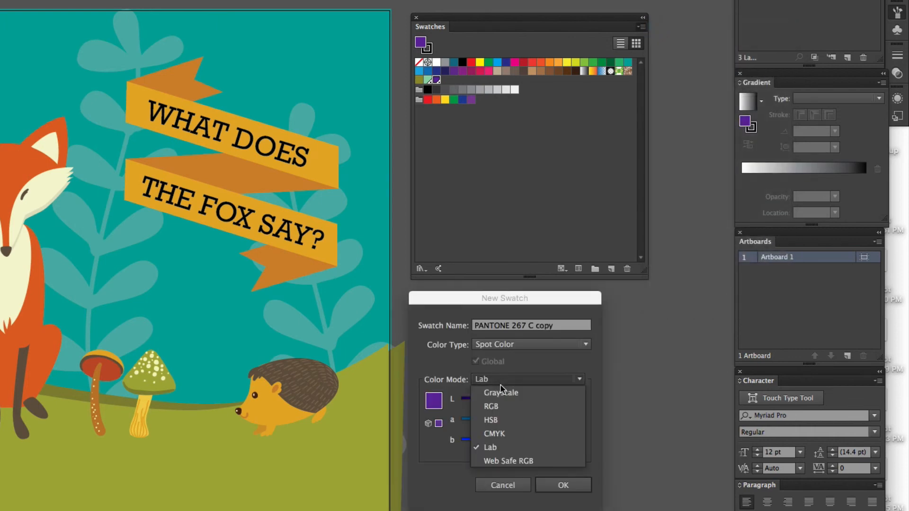
{"action": "left_click", "coordinate": [505, 435]}
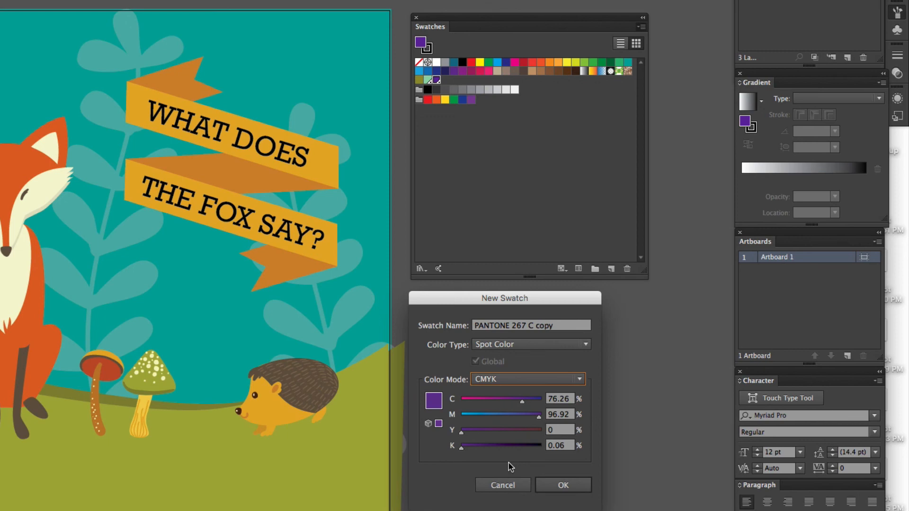